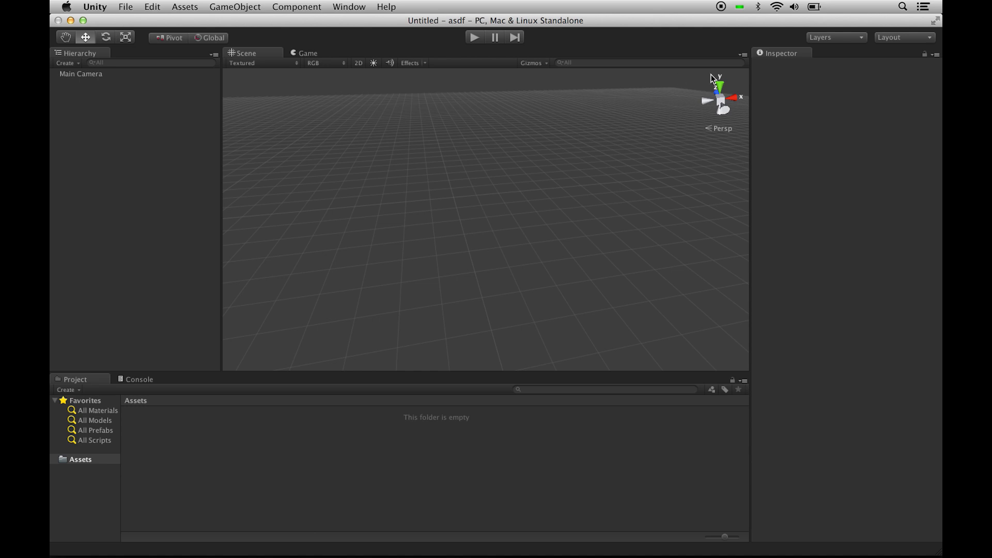
- Launch the Leap Motion Visualizer from the menu bar to see the tracked hands
click(740, 4)
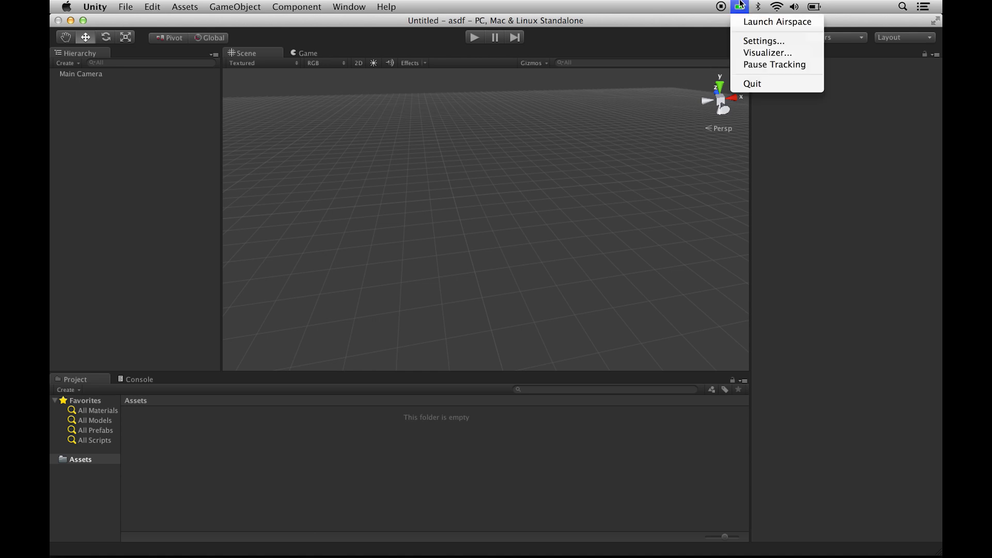
click(746, 52)
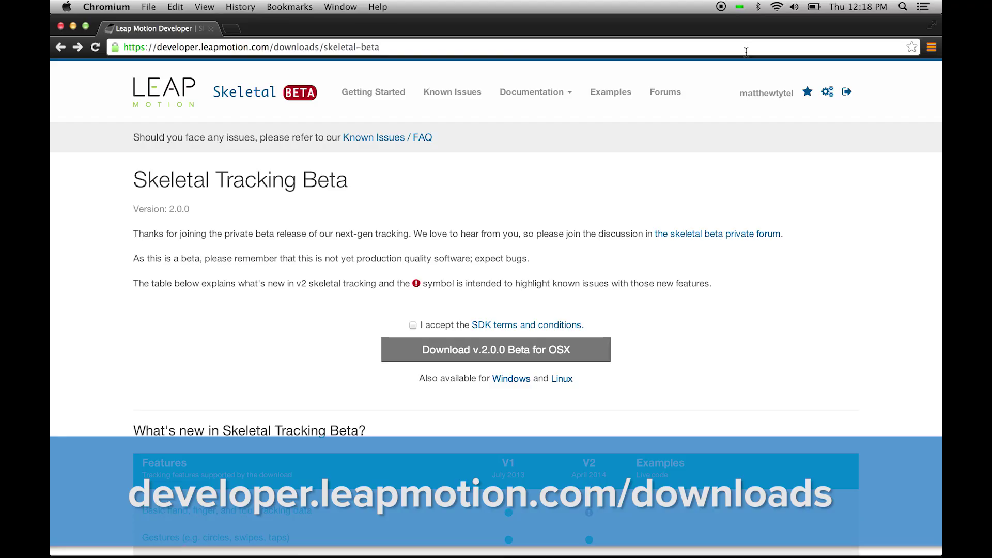
- Switch from Chromium back to the Unity editor
key(super+Tab)
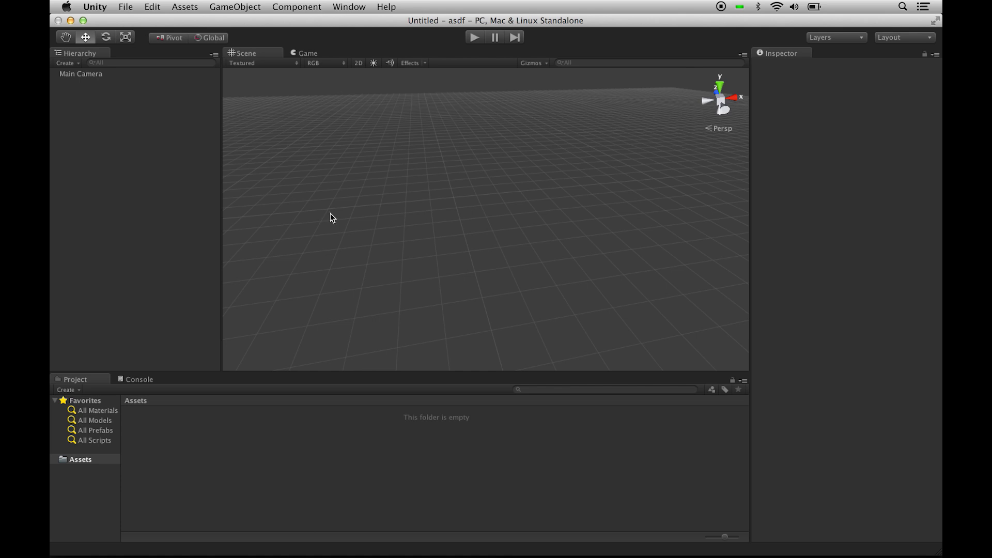
- Create and open a new project with its directory renamed to BlocksBlocks
click(346, 7)
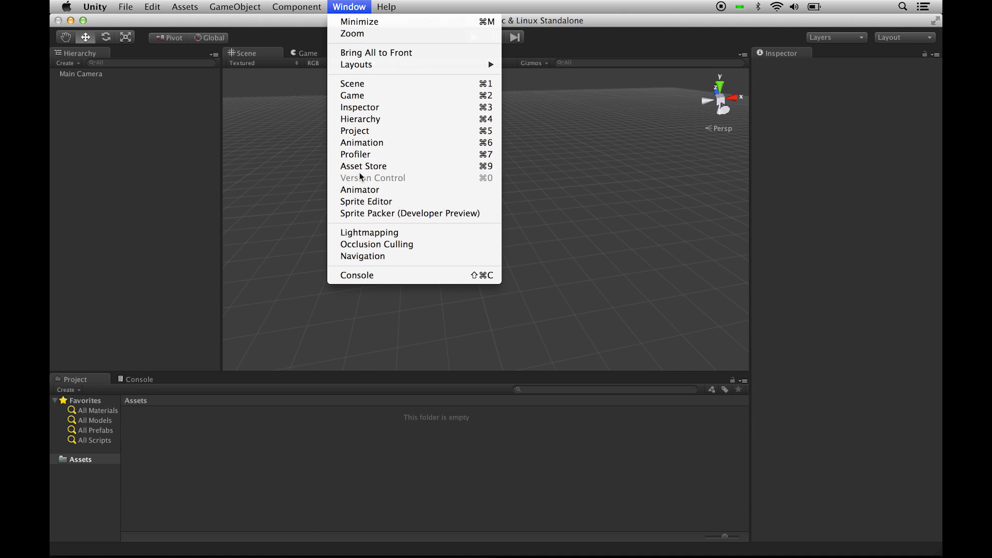
click(146, 235)
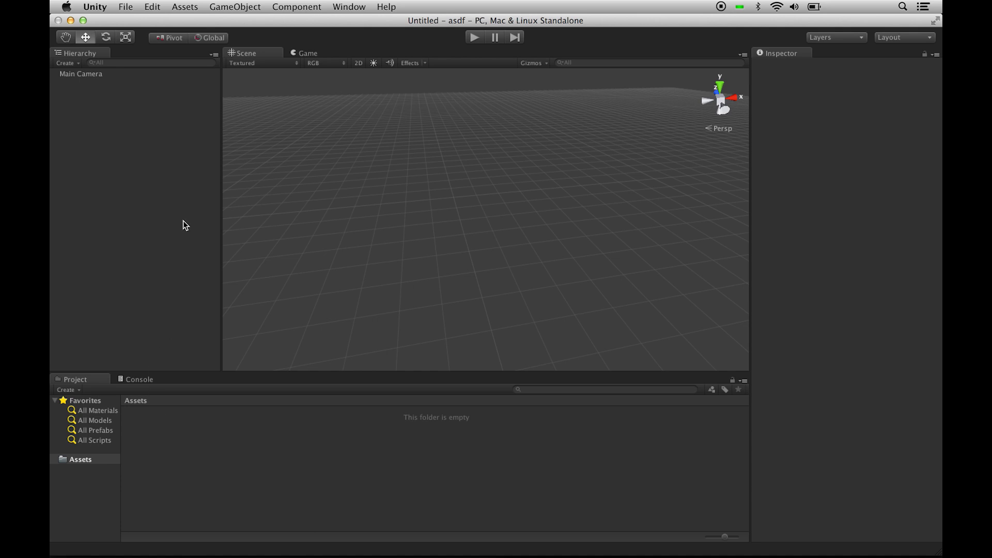
click(126, 6)
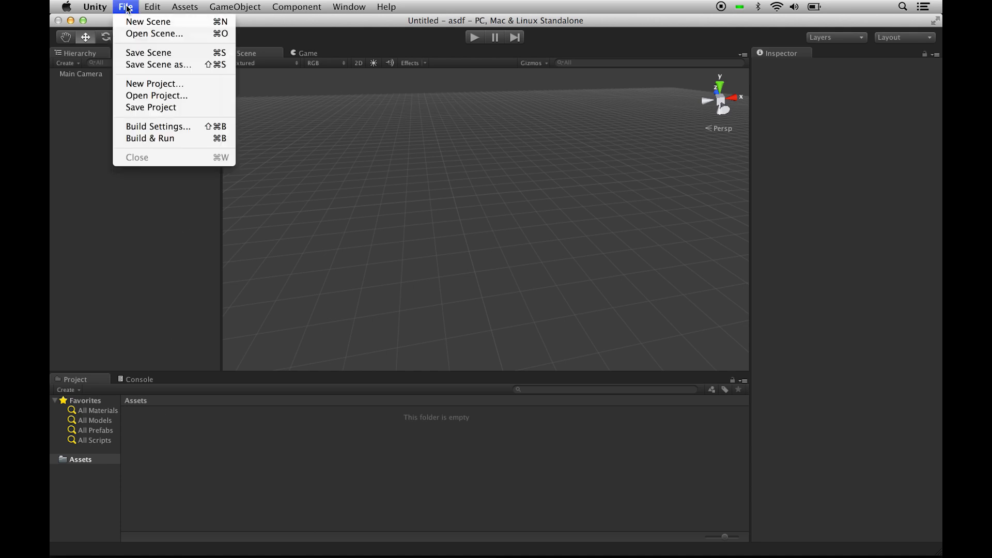
click(127, 83)
key(Right)
key(BackSpace)
key(BackSpace)
key(BackSpace)
key(BackSpace)
key(BackSpace)
key(BackSpace)
key(BackSpace)
key(BackSpace)
key(BackSpace)
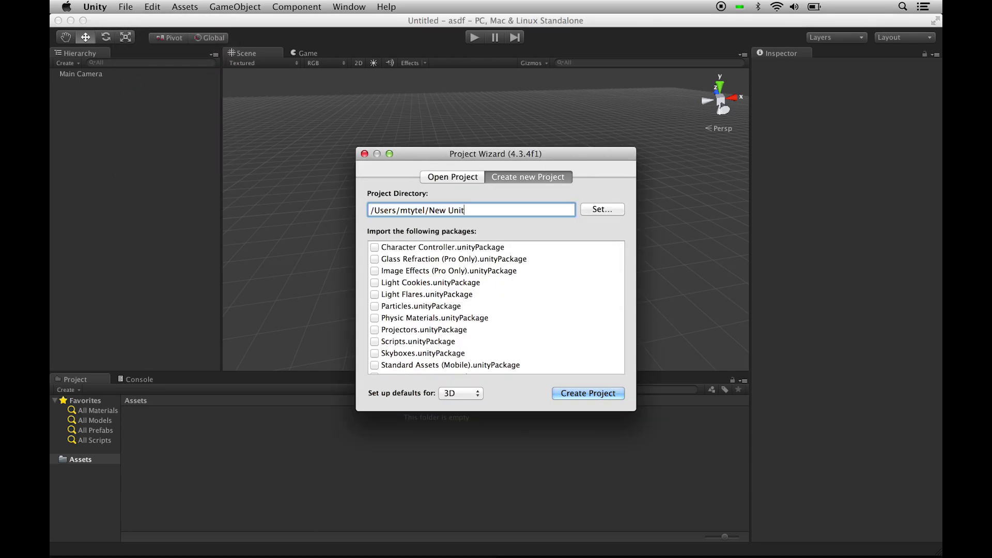
key(BackSpace)
key(BackSpace)
key(BackSpace)
key(BackSpace)
key(BackSpace)
key(BackSpace)
key(BackSpace)
key(BackSpace)
text(BLock)
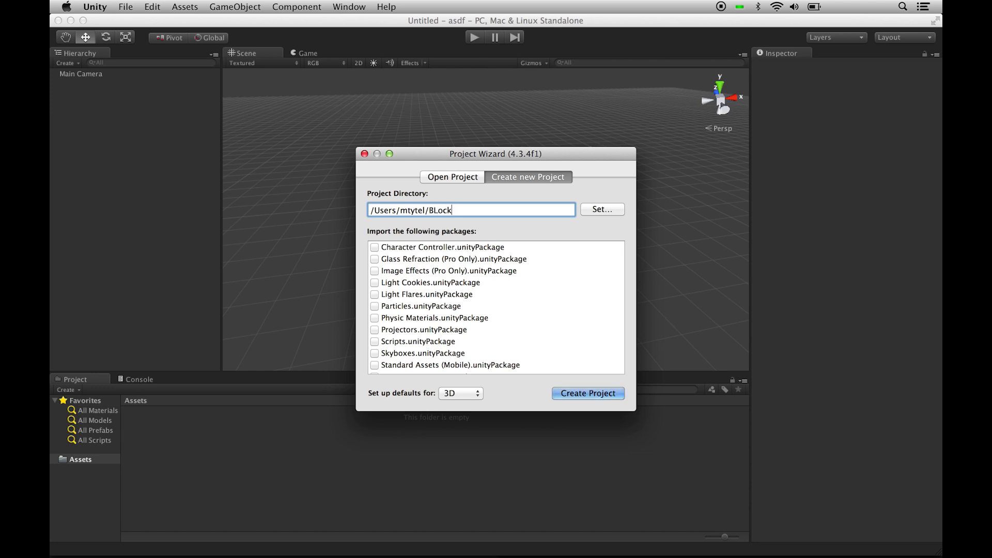
key(BackSpace)
key(BackSpace)
key(BackSpace)
key(BackSpace)
text(locksBlocks)
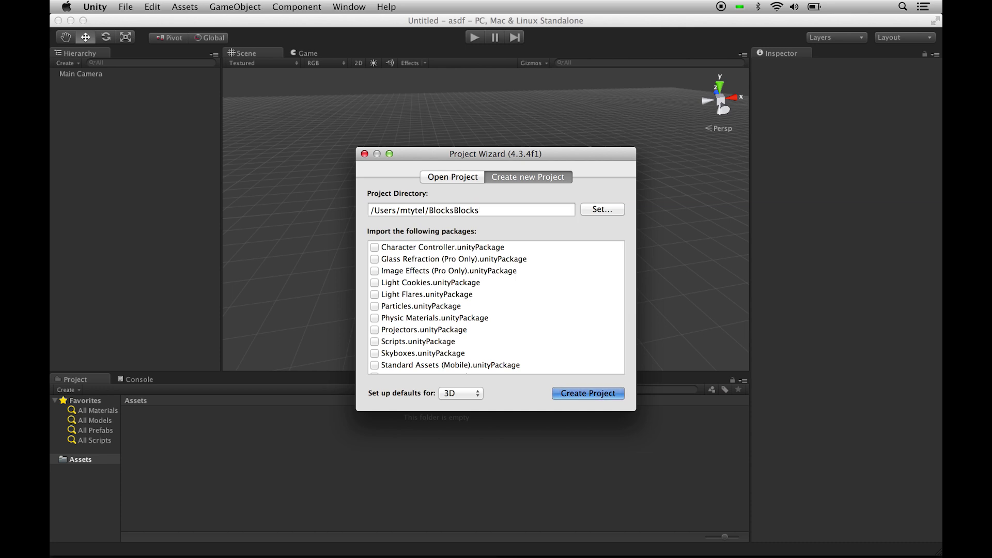
key(Return)
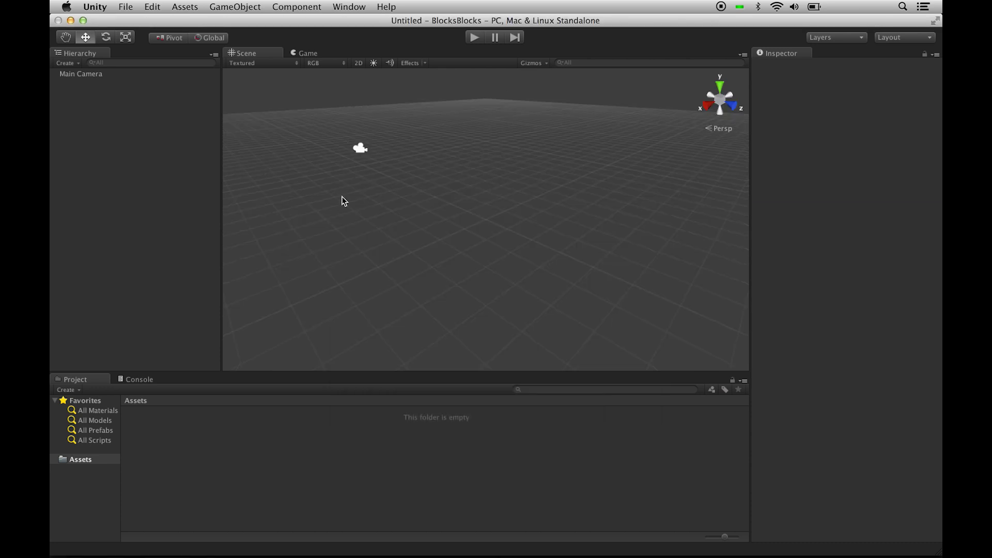
- Import all items of LeapSkeletal.unitypackage from the home folder as a custom package
right_click(190, 441)
mouse_move(234, 438)
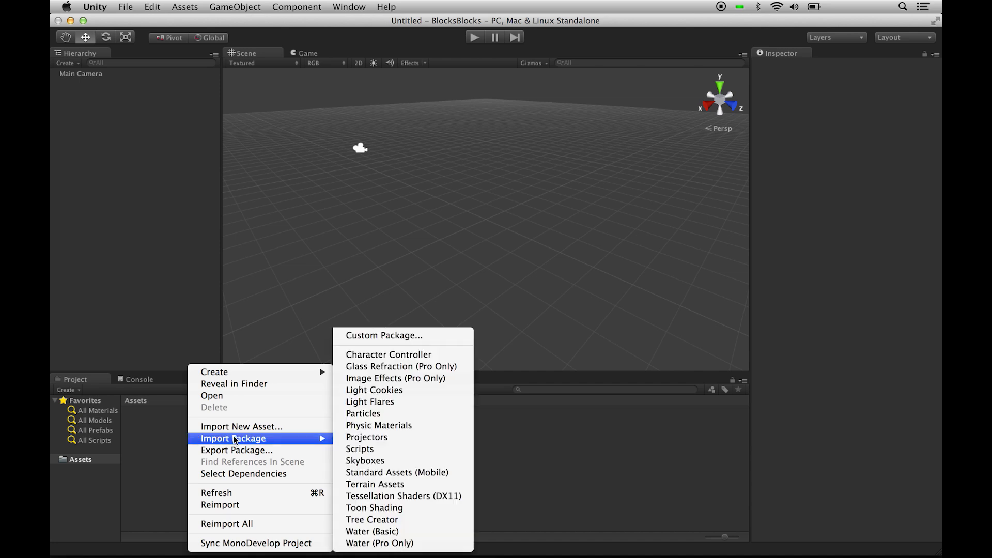
click(391, 337)
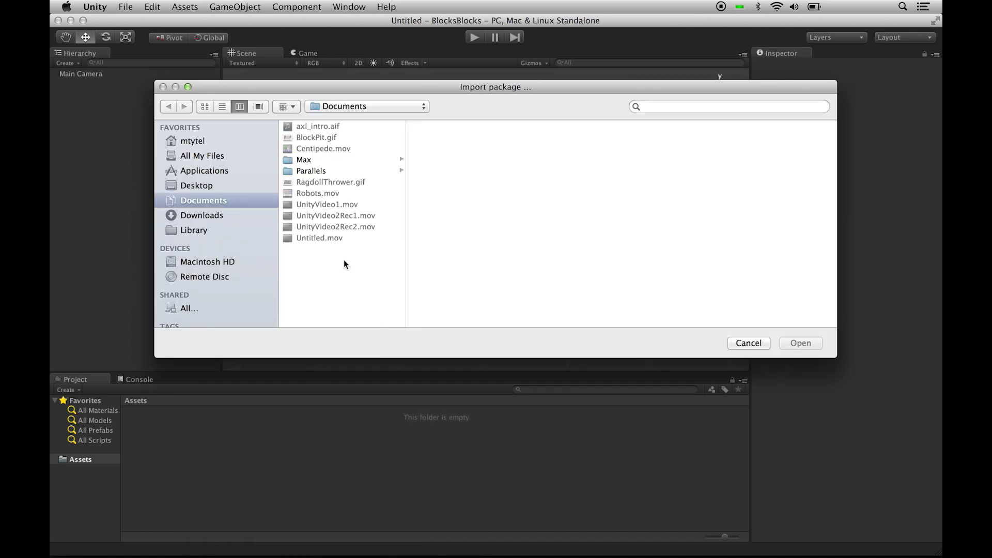
click(214, 142)
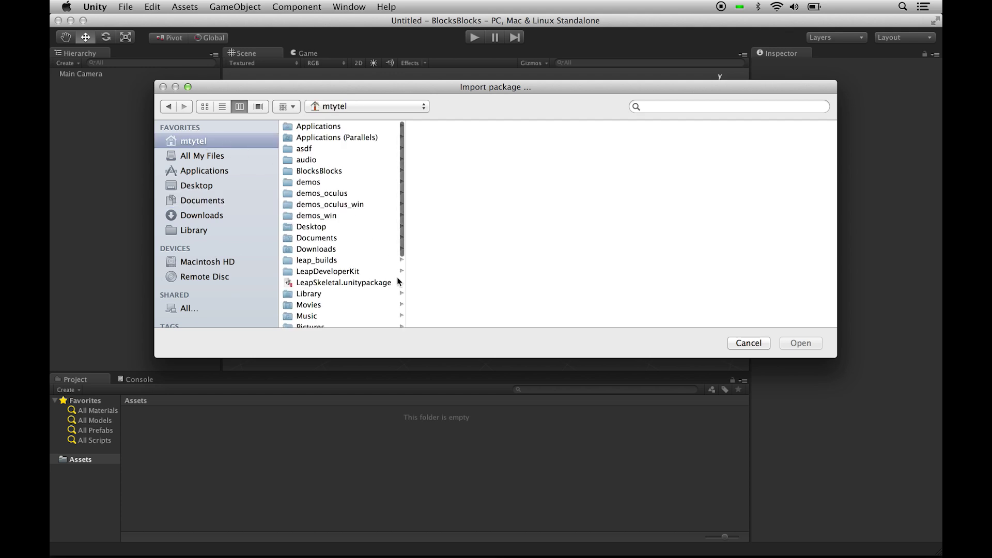
scroll(397, 282, down, 2)
scroll(397, 277, down, 1)
click(331, 263)
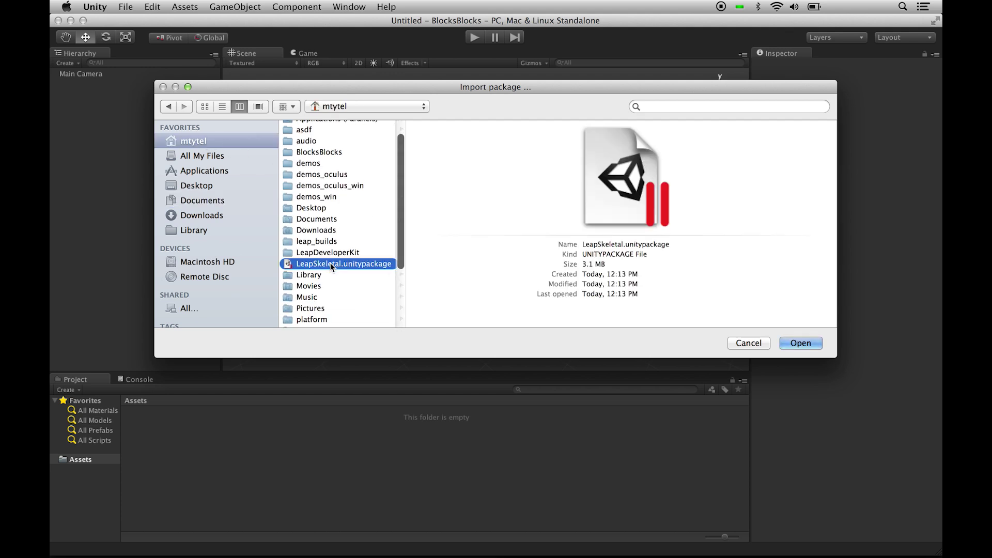
click(798, 344)
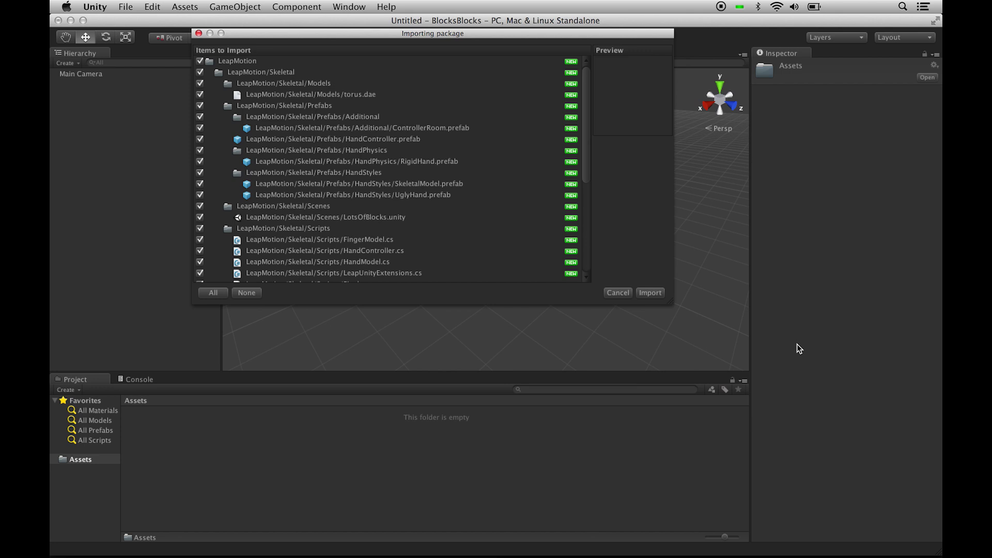
click(650, 293)
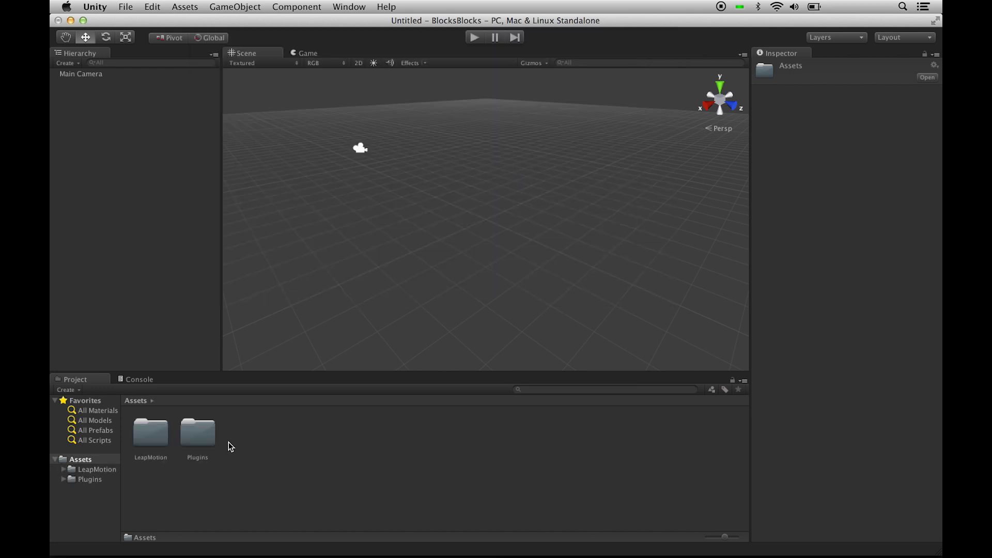
- Browse Assets > LeapMotion > Skeletal > Prefabs to reveal the HandController prefab
click(291, 441)
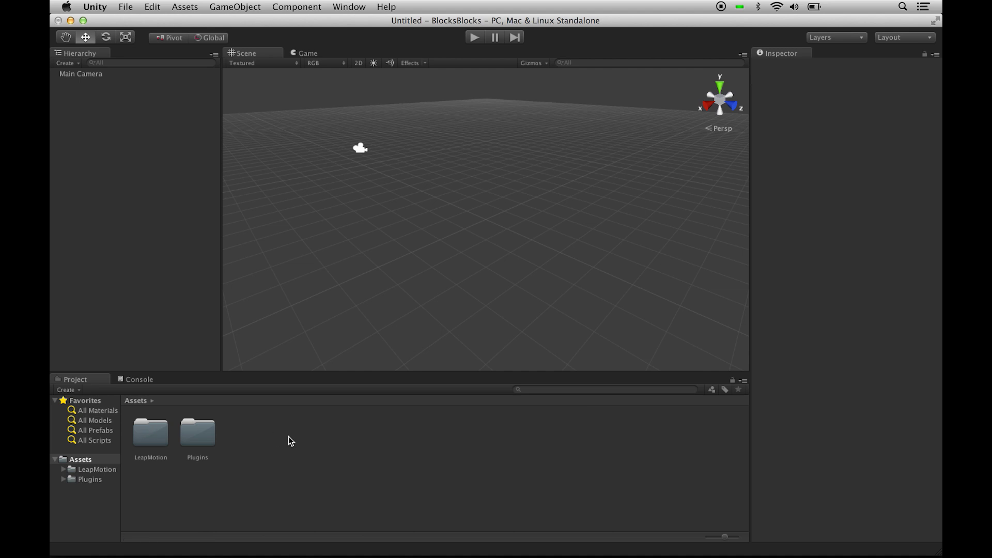
double_click(204, 432)
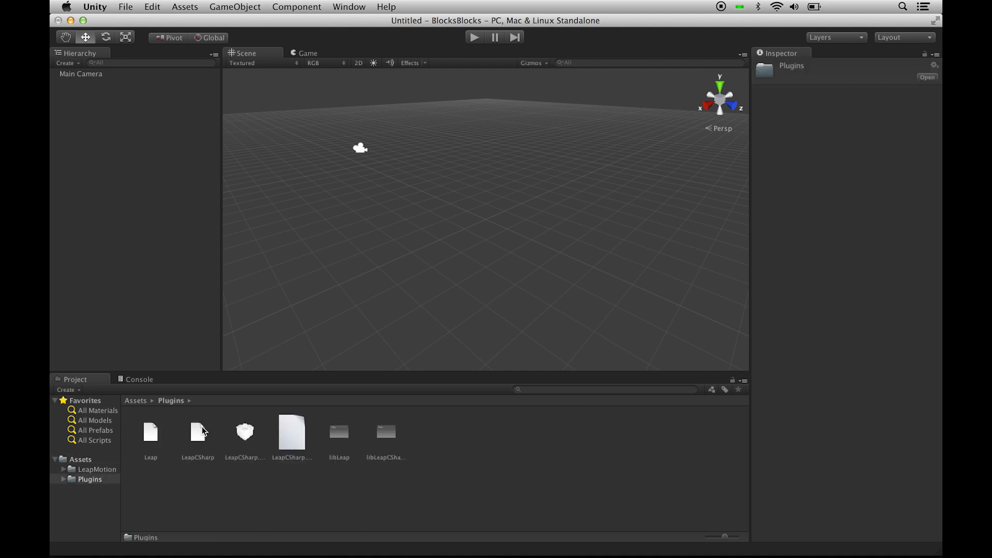
click(140, 401)
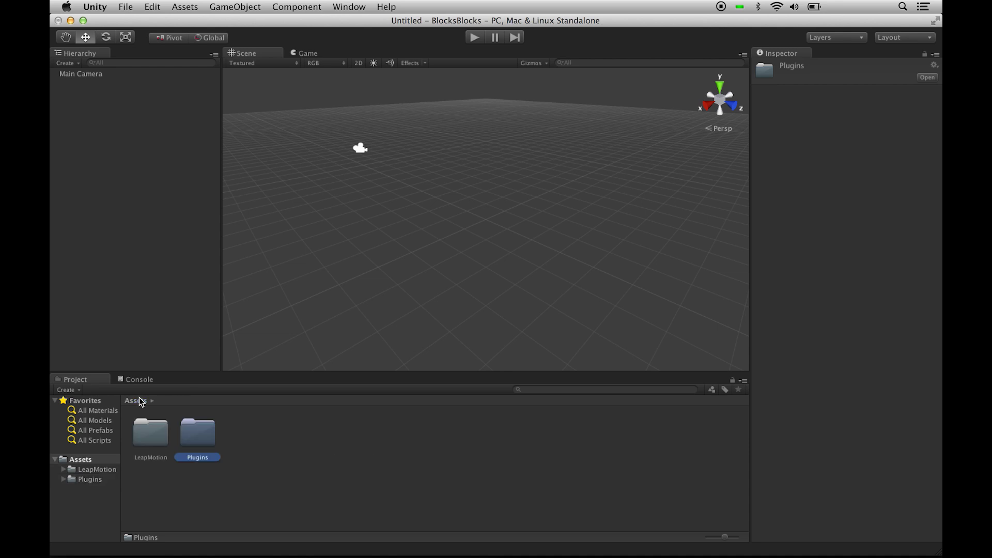
double_click(145, 433)
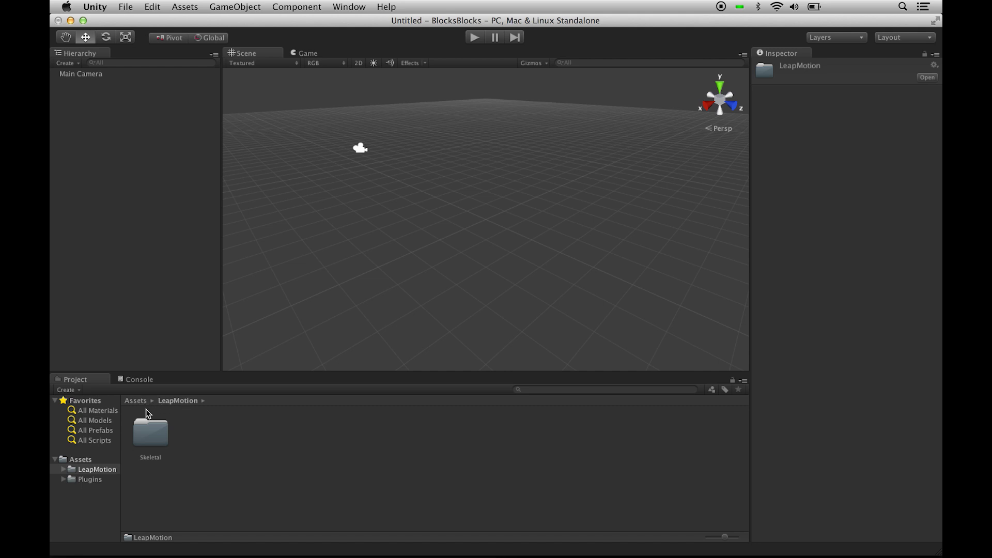
double_click(149, 434)
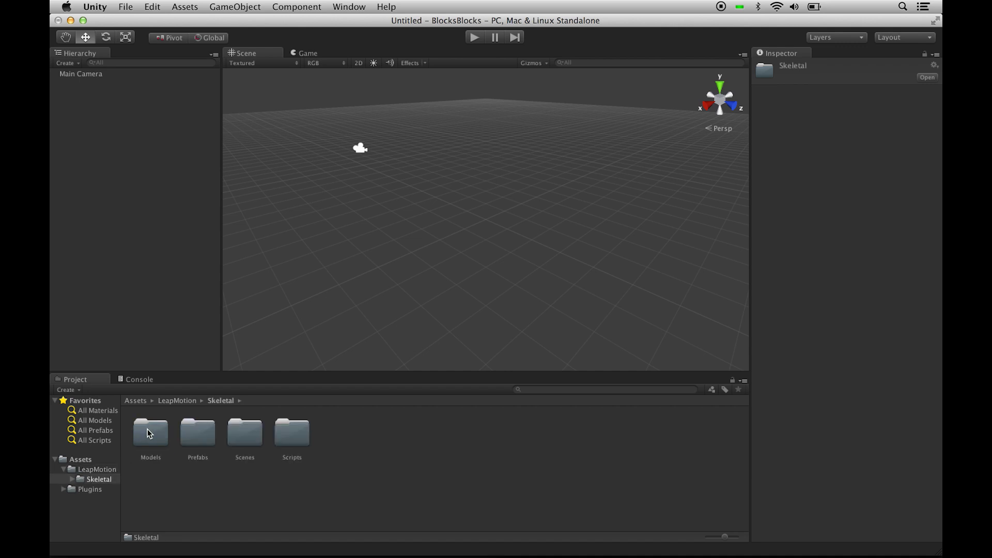
click(366, 440)
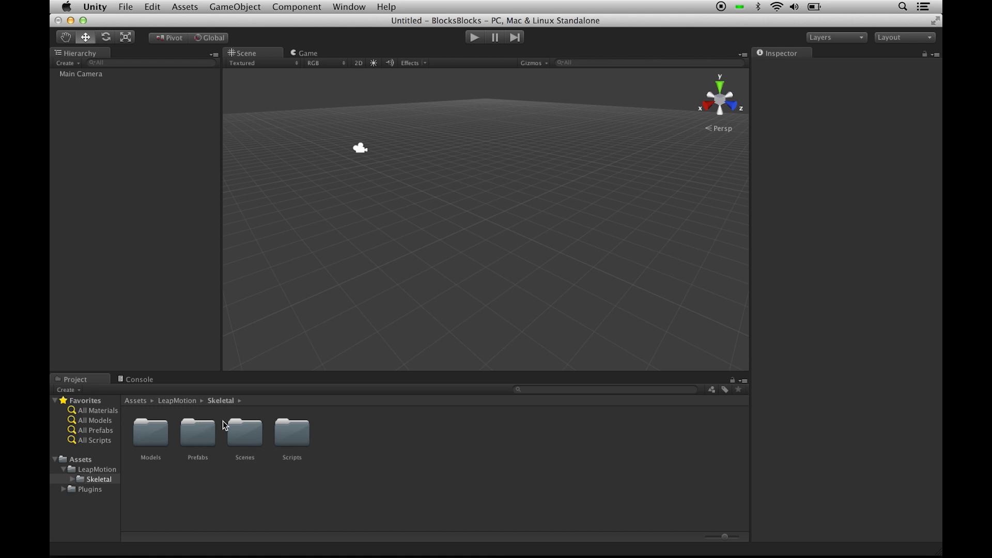
double_click(199, 439)
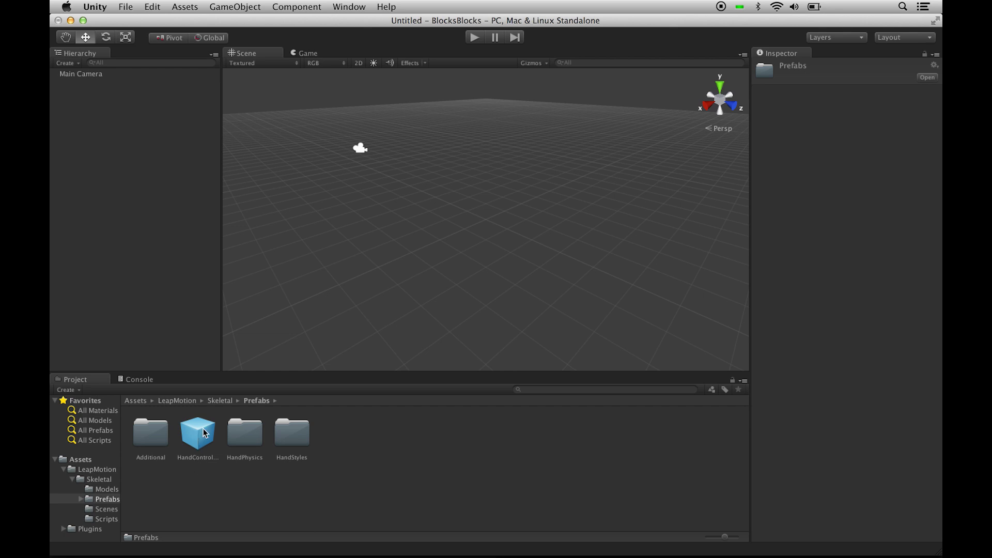
- Drag the HandController prefab into the Scene view and frame it alongside the Main Camera
drag(206, 433, 571, 247)
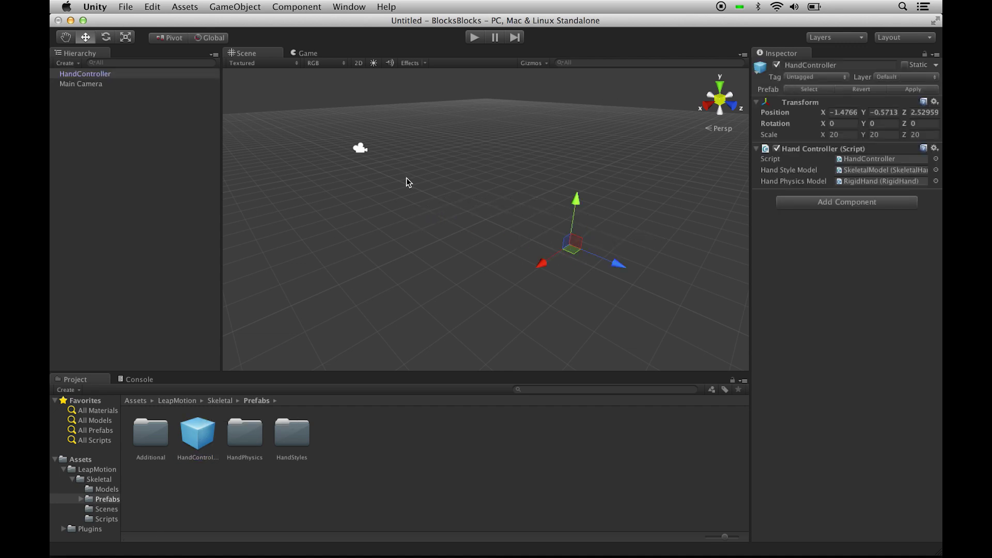
alt+drag(395, 197, 520, 180)
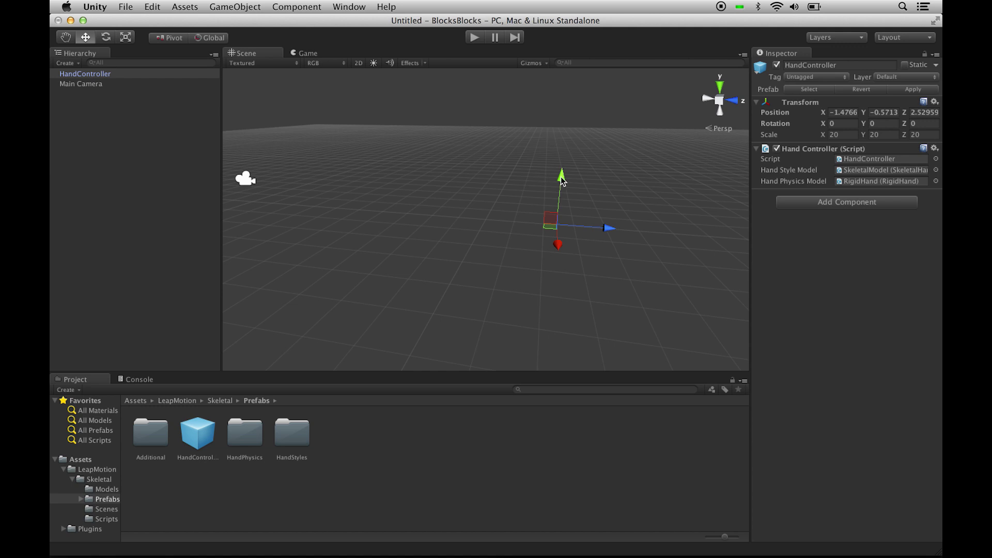
click(244, 178)
alt+drag(419, 190, 497, 188)
drag(394, 191, 548, 197)
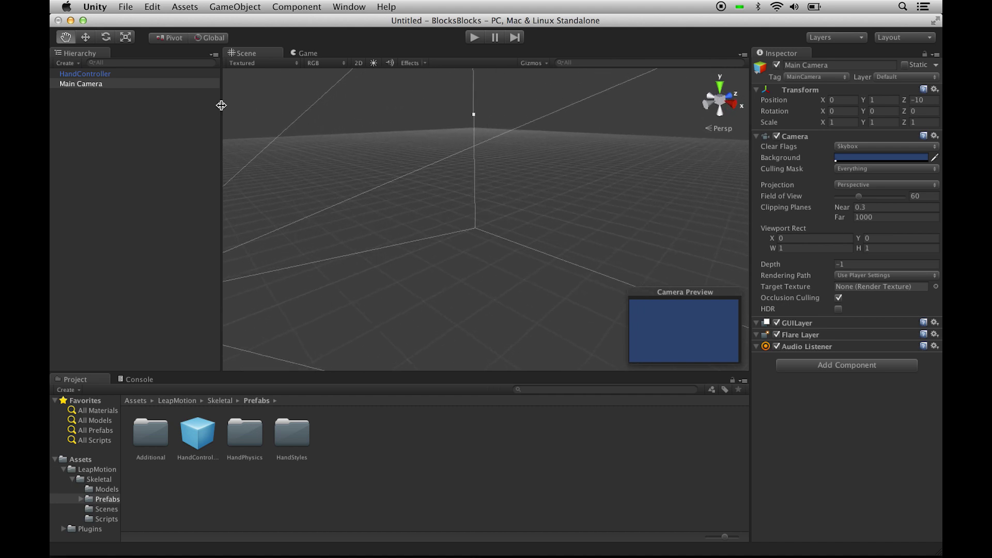
click(129, 74)
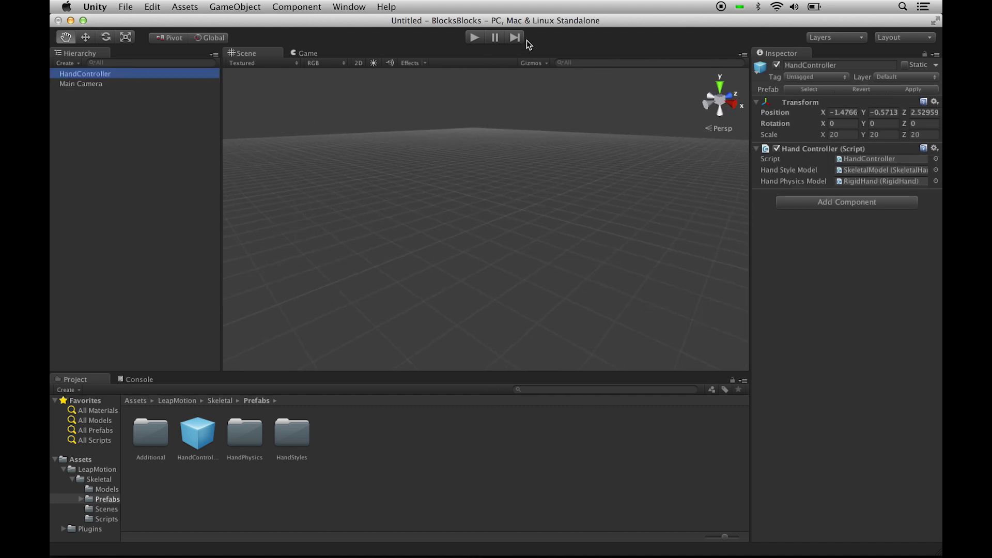
- Position the HandController at 0, -3, -3 and run the scene to test the hands
key(w)
click(854, 112)
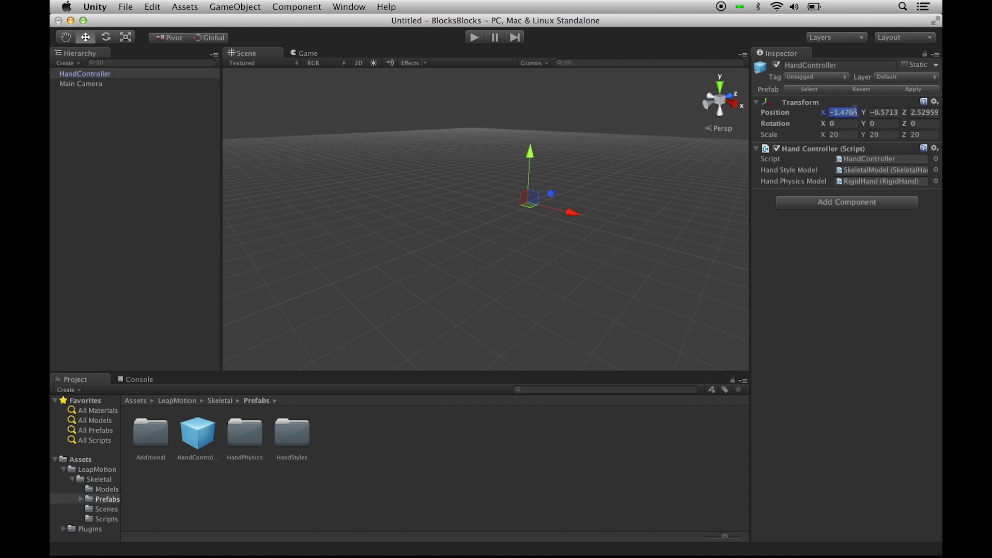
text(0)
key(Tab)
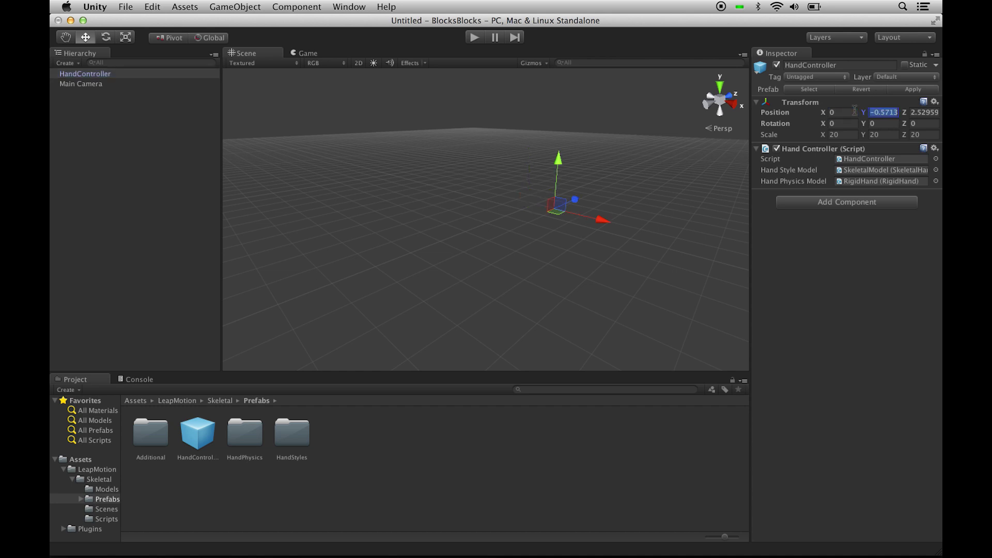
text(-3)
key(Tab)
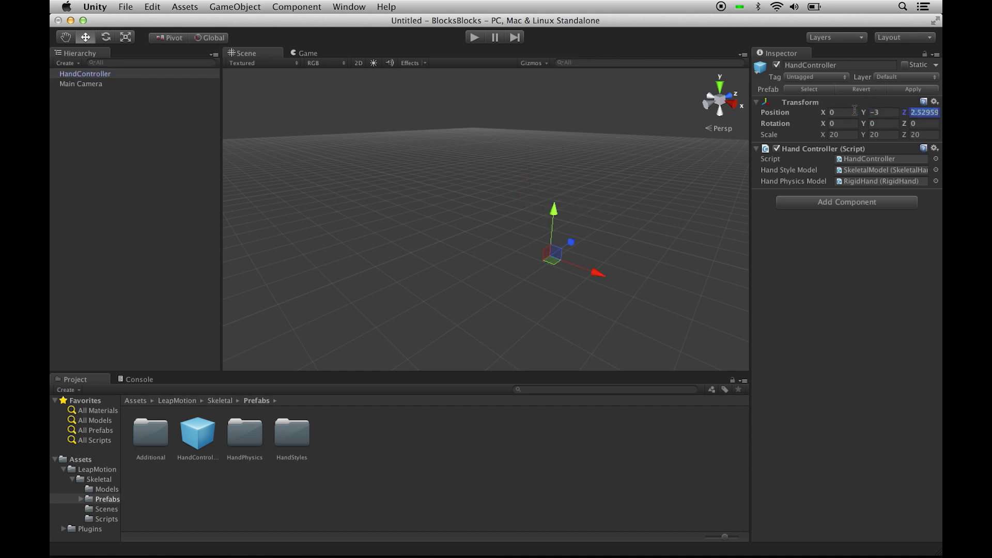
text(-3)
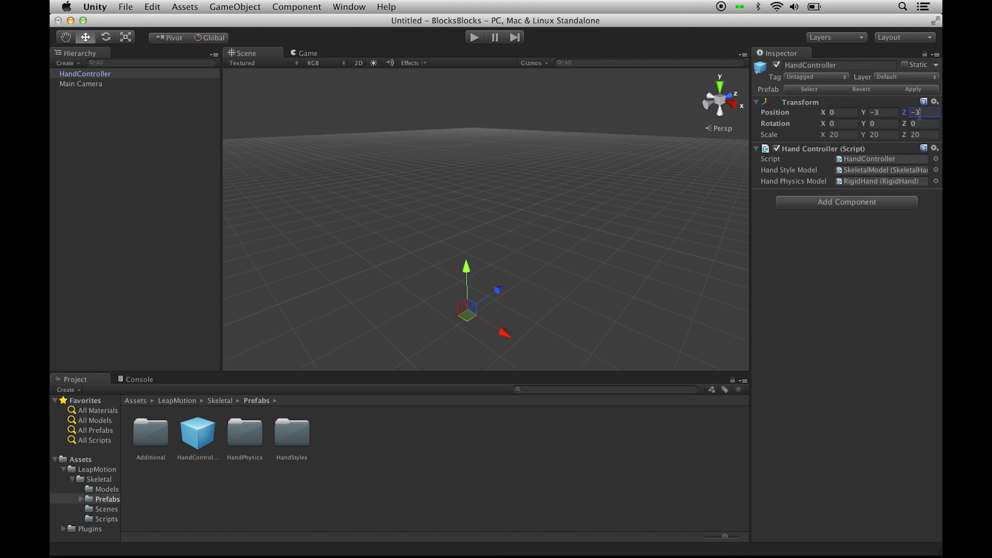
click(474, 37)
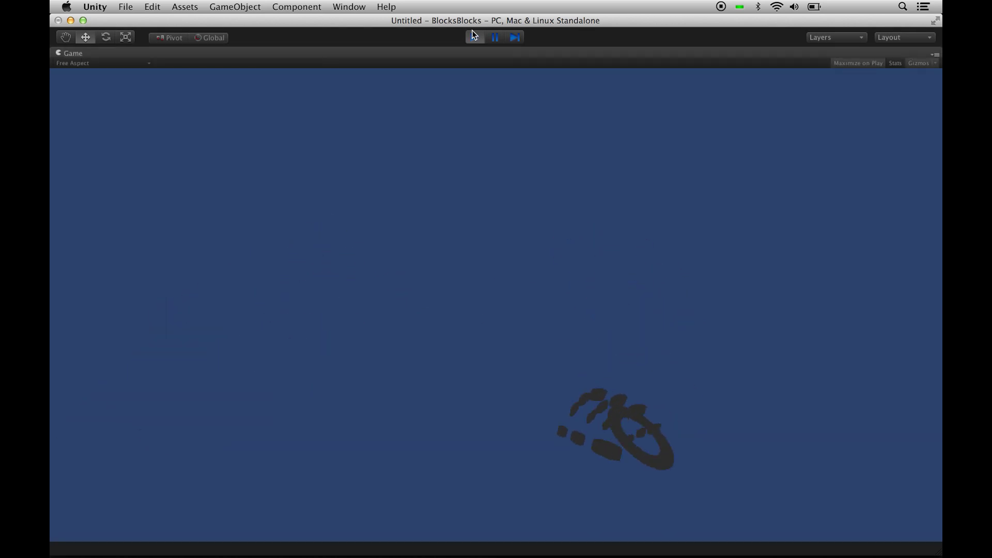
- Stop play mode, add a Directional Light, and run again to check the lighting
click(473, 34)
click(66, 63)
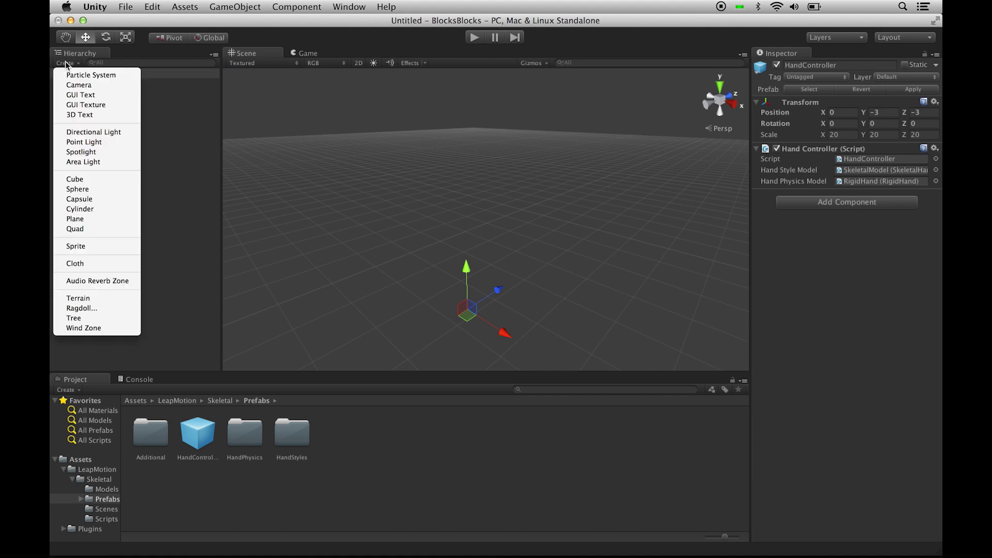
click(87, 132)
click(471, 37)
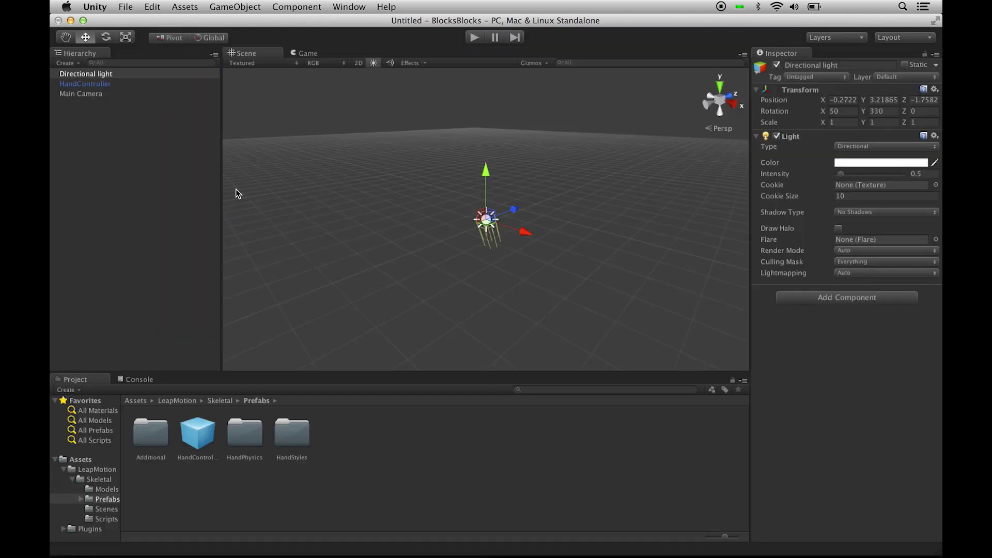
alt+drag(598, 195, 439, 196)
click(67, 63)
- Add a Cube and set its position to 0, 0, -3
click(73, 180)
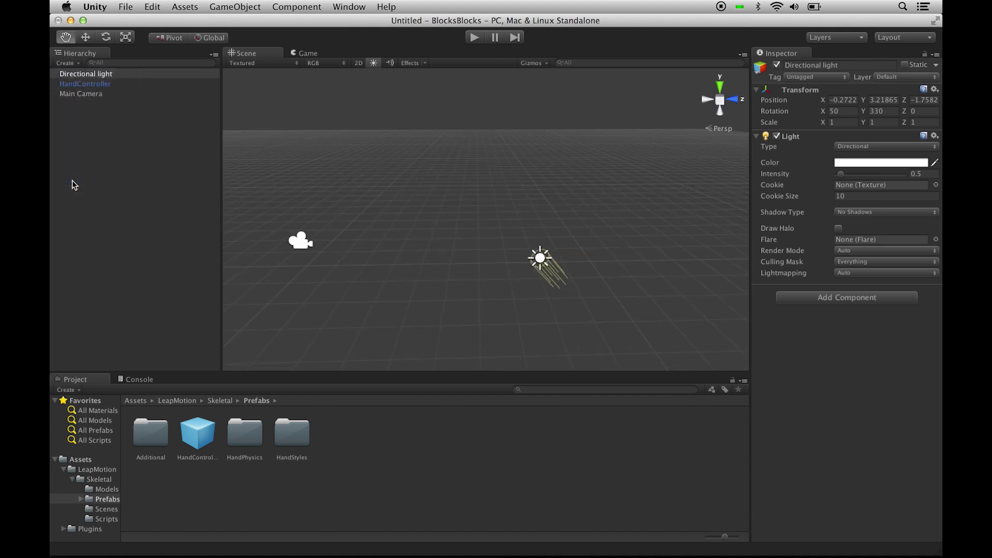
click(840, 100)
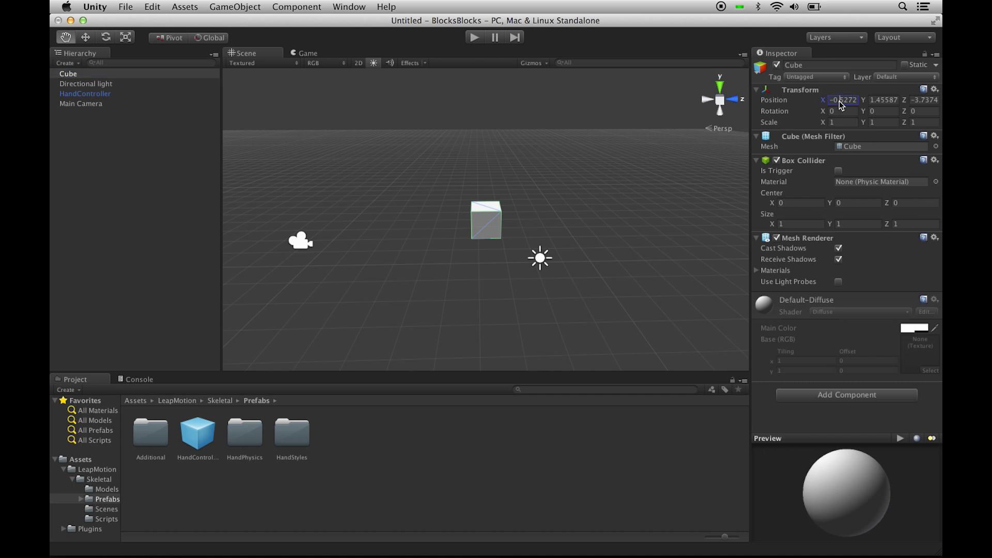
text(0)
key(Tab)
text(0)
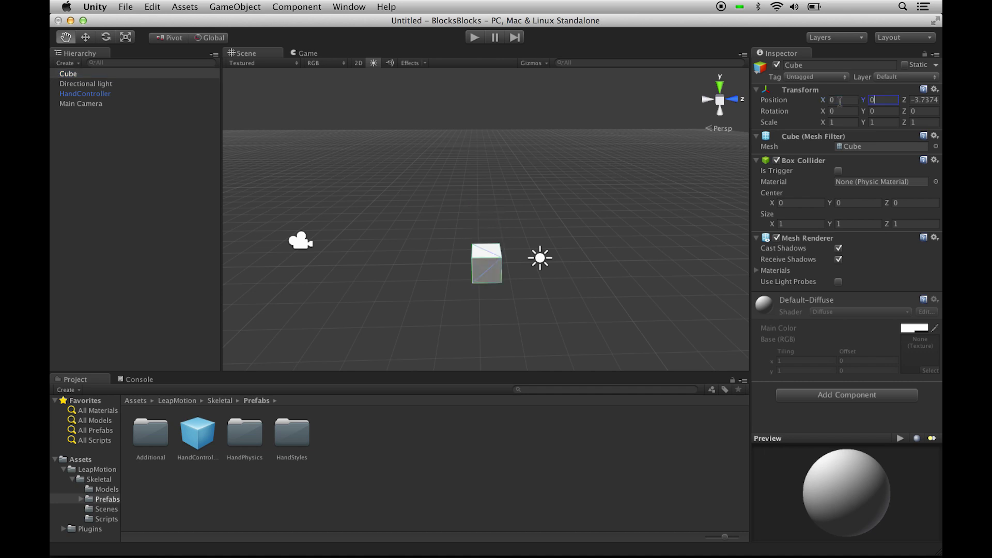
key(BackSpace)
text(0)
key(Tab)
text(-3)
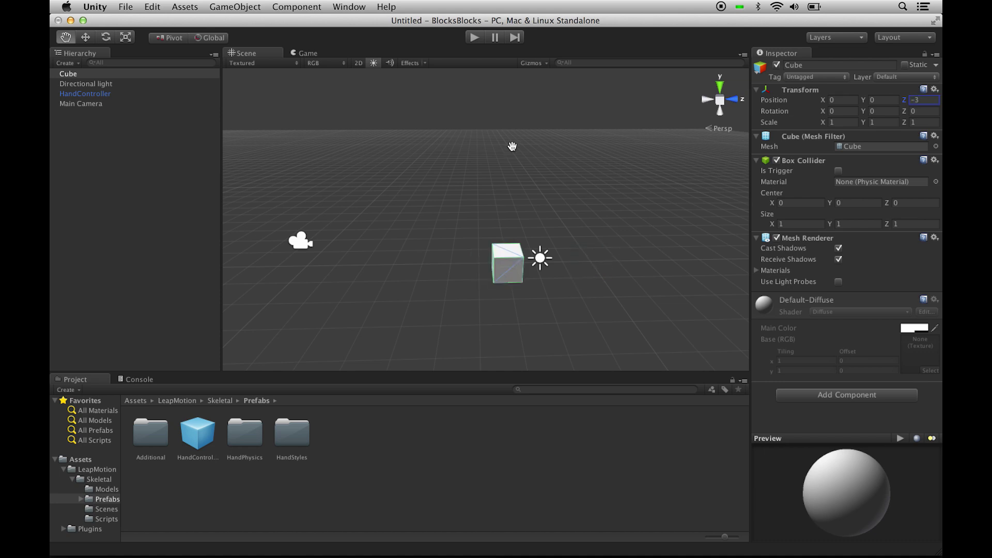
- Run the scene to see the cube between the tracked hands, then stop
alt+drag(500, 184, 474, 191)
click(475, 38)
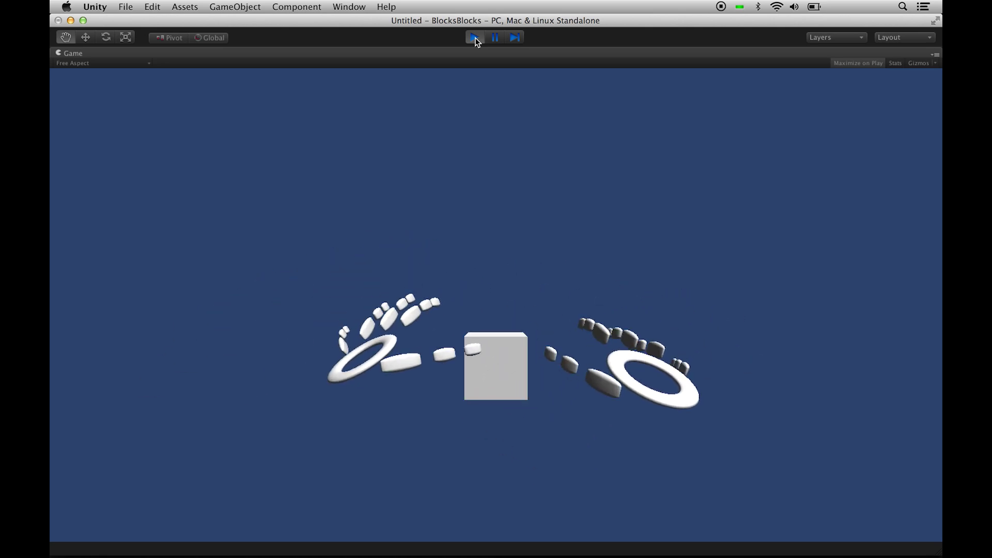
click(476, 42)
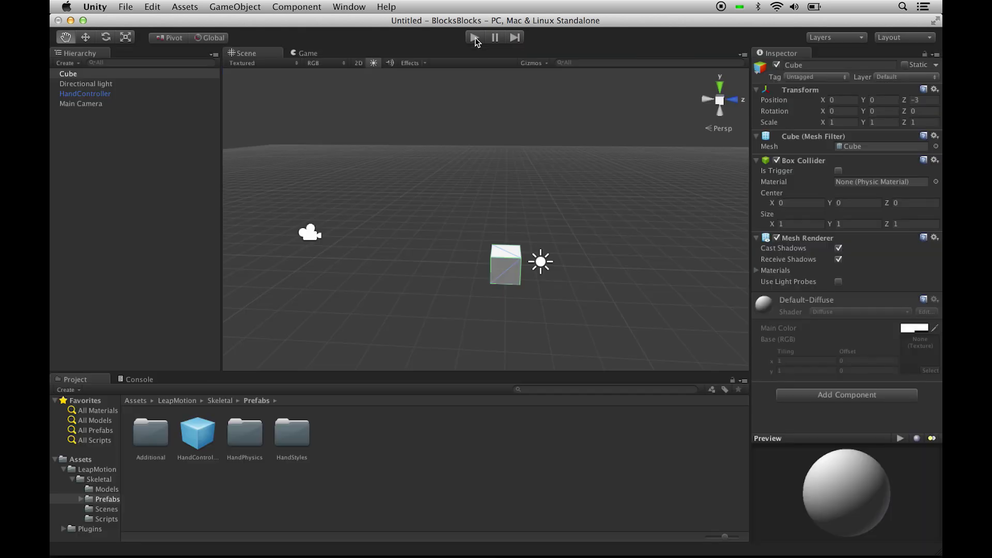
- Add a Rigidbody component to the cube by searching 'rig', then test-run the physics
click(852, 396)
text(rigidbo)
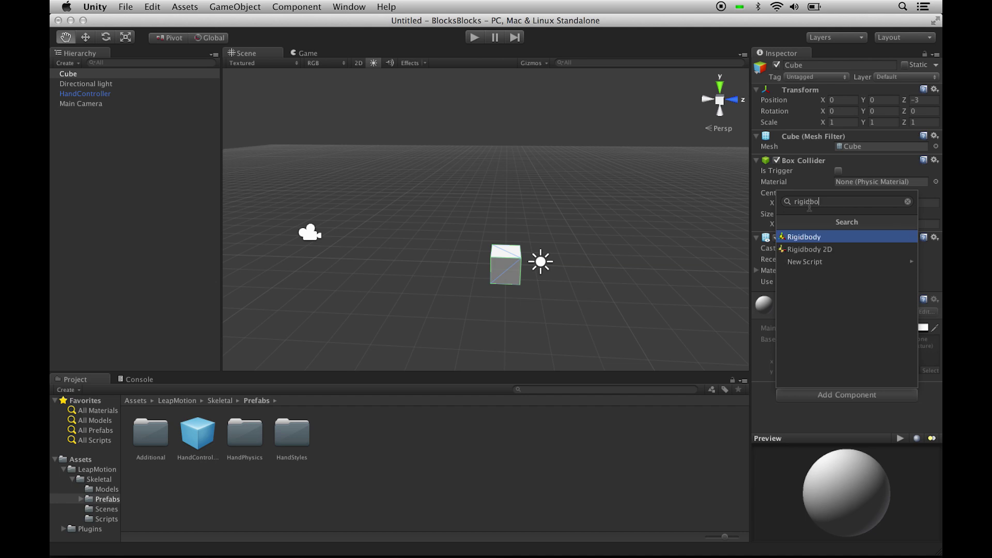
key(Return)
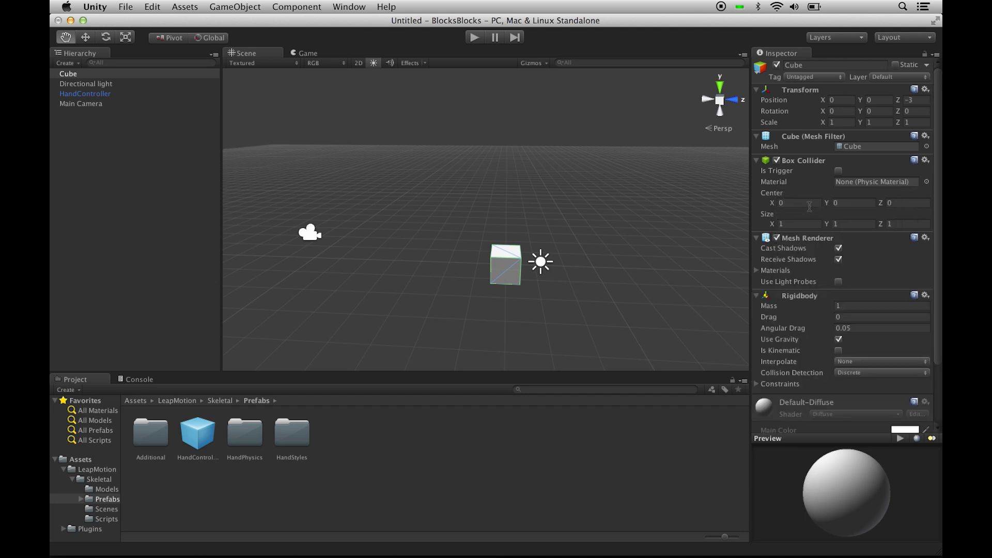
click(474, 38)
click(475, 38)
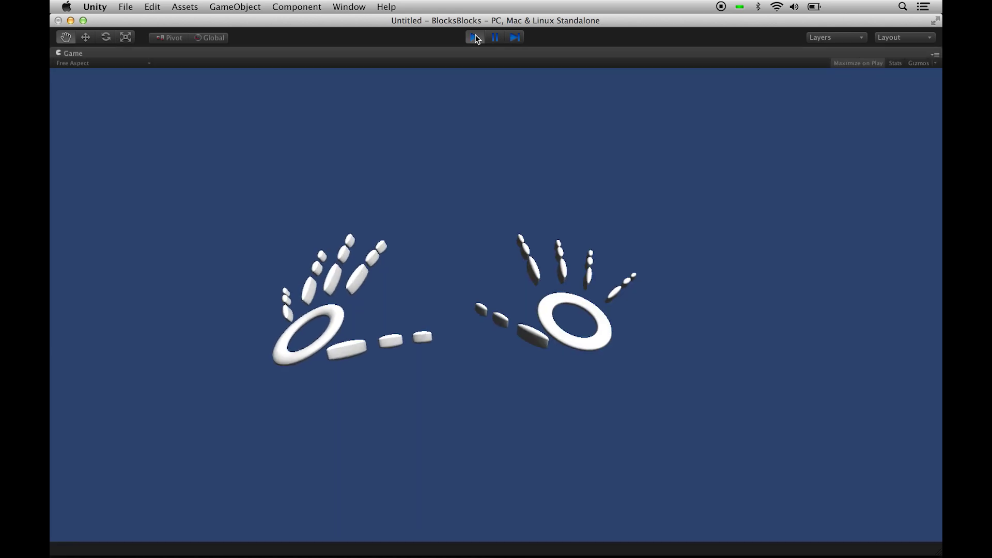
click(475, 38)
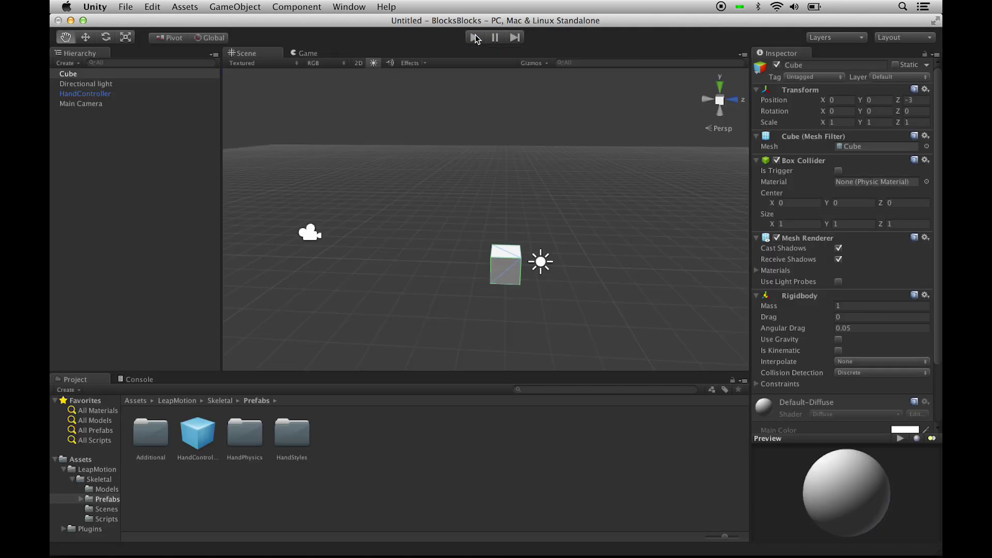